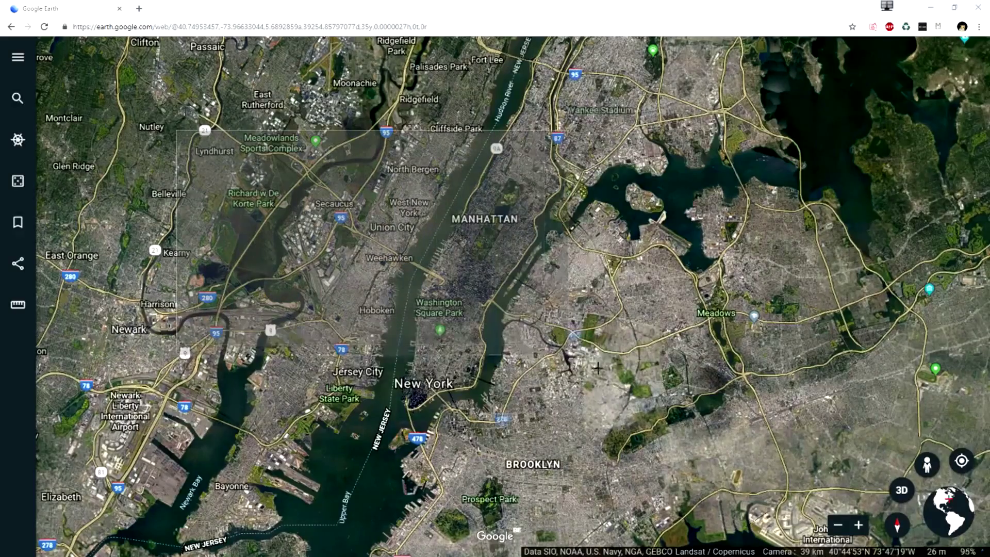
# - Screen-capture the Google Earth New York satellite view into the VEGAS timeline
pyautogui.moveTo(821, 502); pyautogui.dragTo(813, 539)
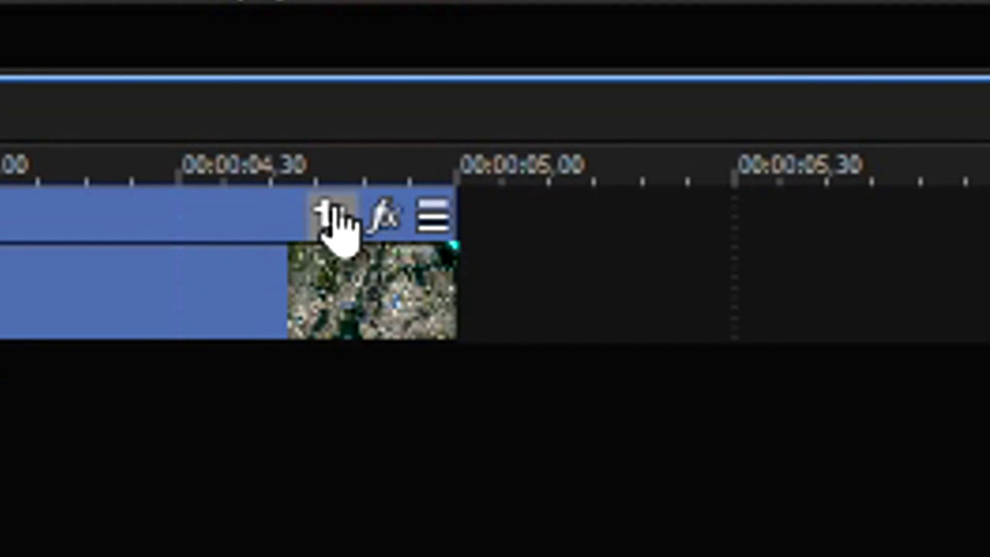
# - Resize the screenshot's Pan/Crop frame to zoom in on Manhattan, then preview the zoom
pyautogui.click(332, 213)
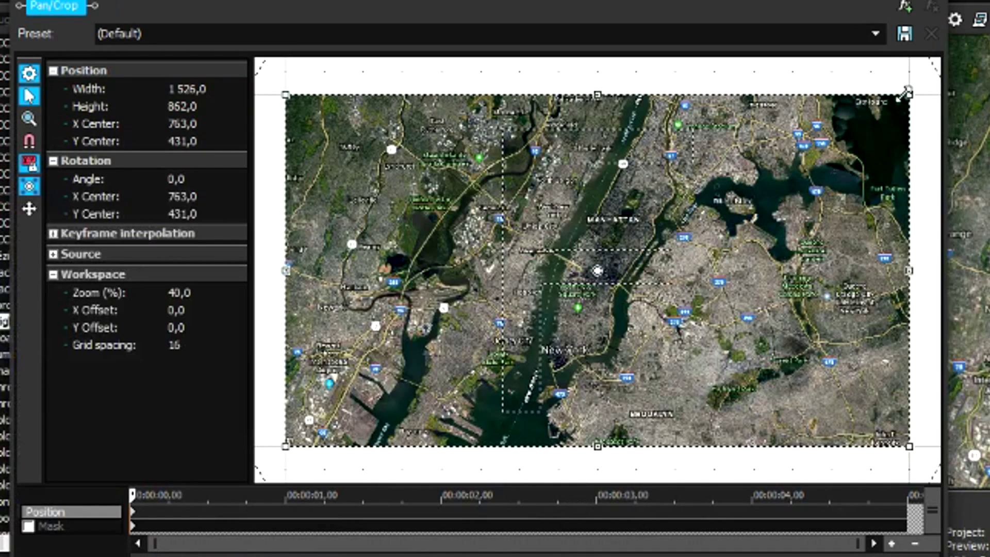
pyautogui.moveTo(904, 92); pyautogui.dragTo(837, 135)
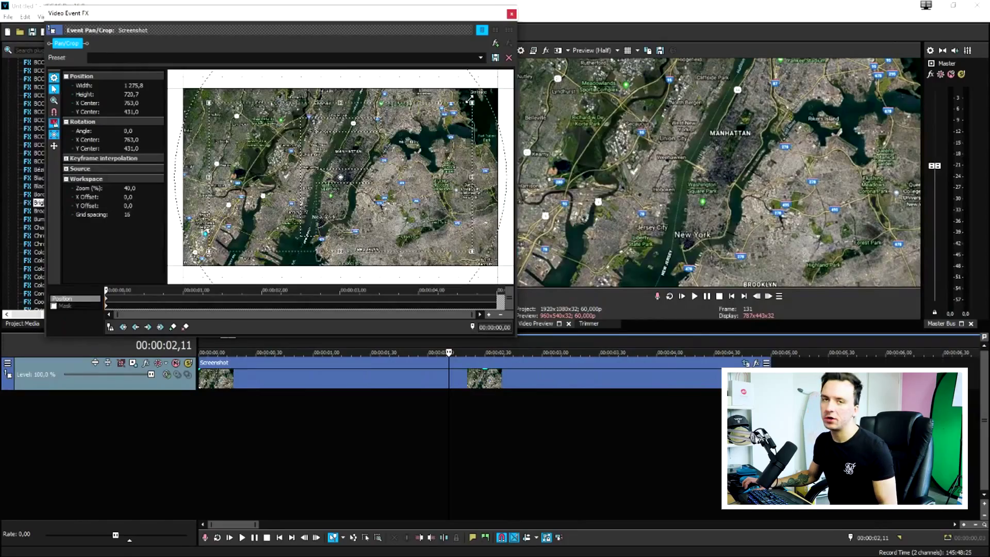
pyautogui.moveTo(466, 107); pyautogui.dragTo(400, 143)
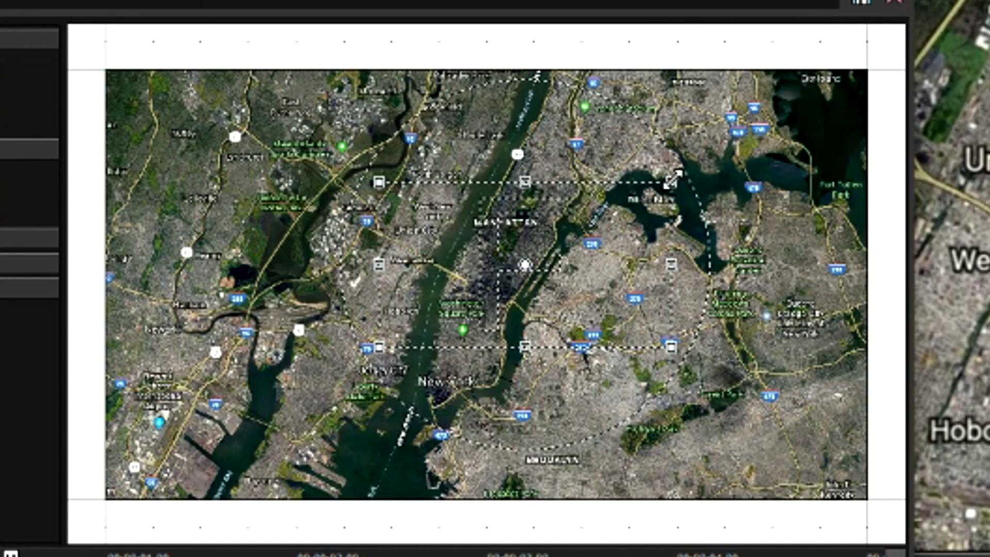
pyautogui.moveTo(672, 178); pyautogui.dragTo(775, 134)
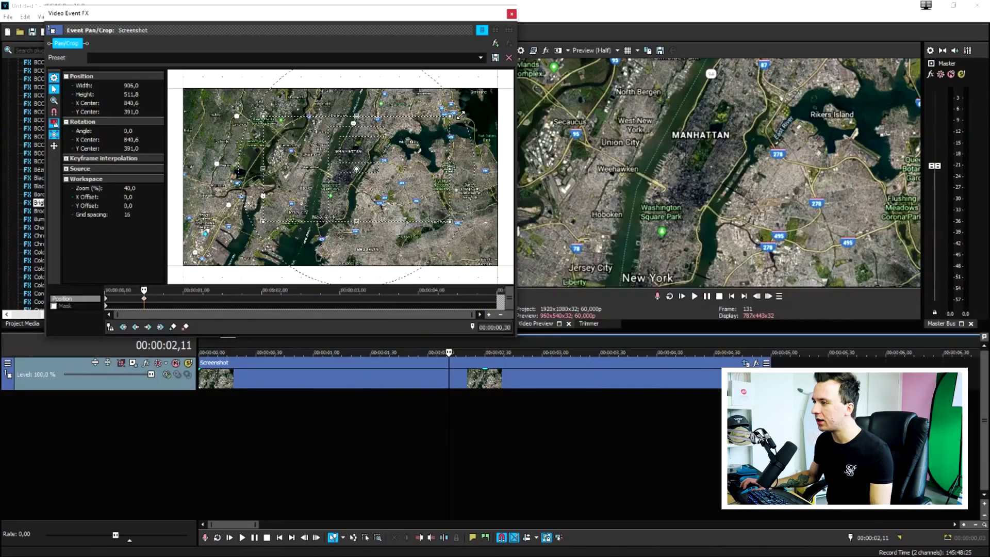
pyautogui.press('Home')
pyautogui.press('space')
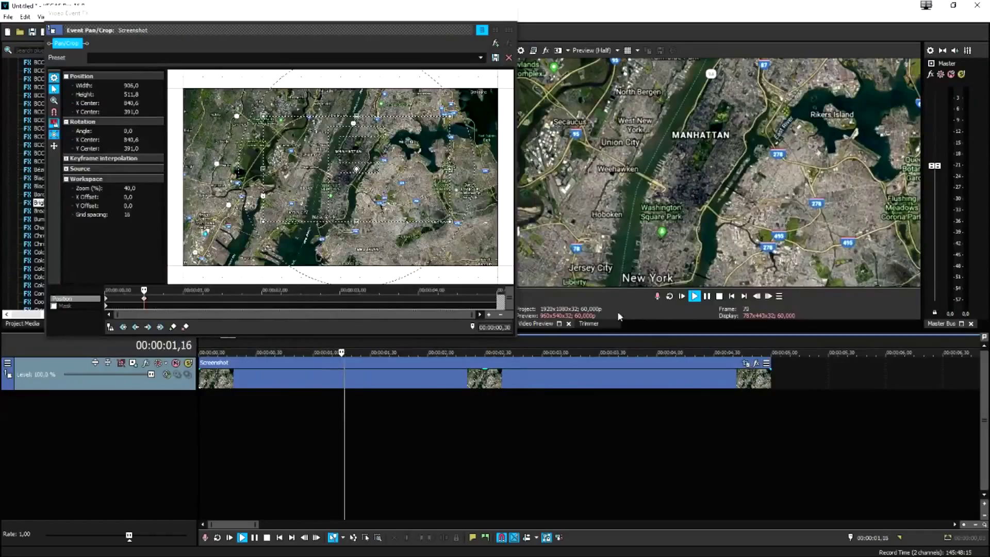
pyautogui.press('space')
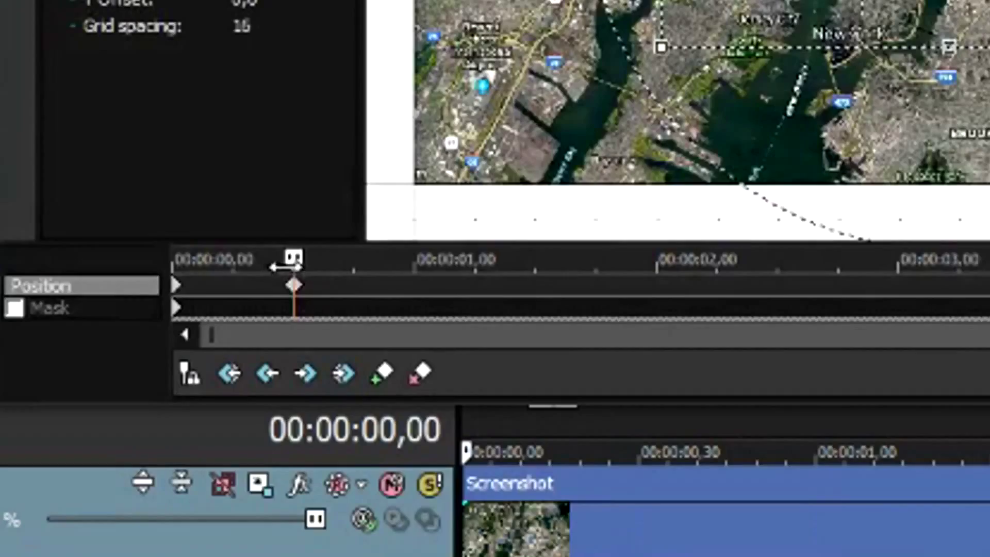
# - Move the zoom keyframe to about 1 second and give it Smooth easing
pyautogui.moveTo(514, 285); pyautogui.dragTo(566, 285)
pyautogui.click(567, 285)
pyautogui.press('space')
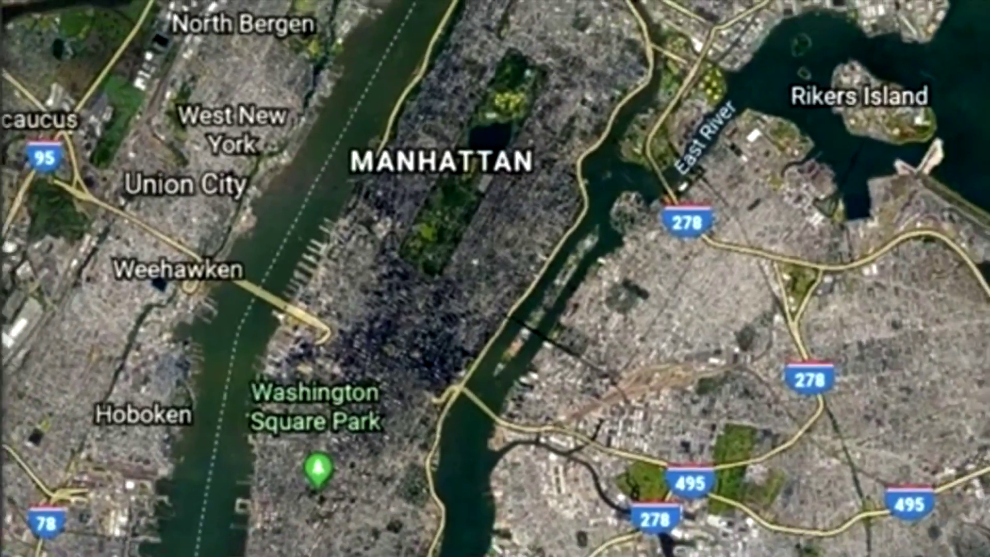
pyautogui.press('space')
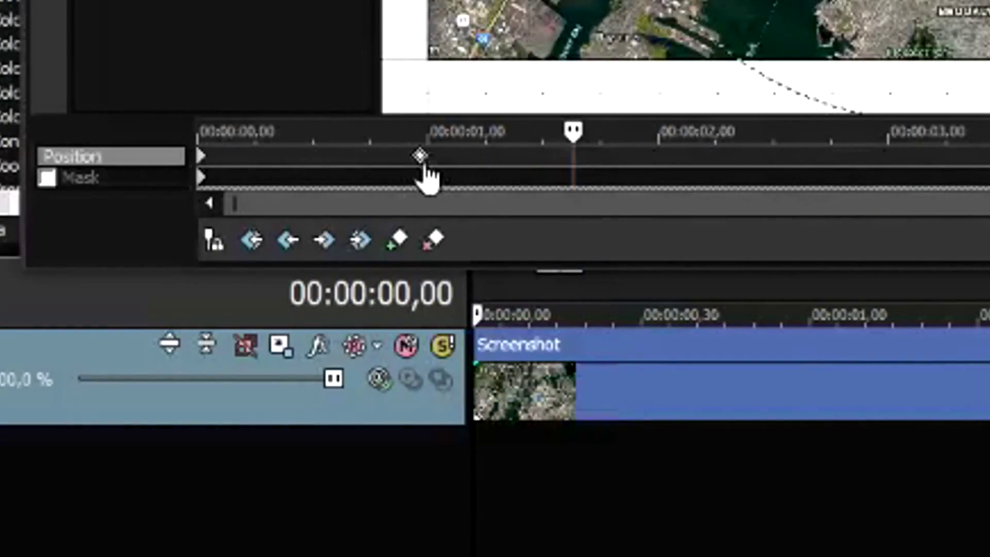
pyautogui.rightClick(419, 159)
pyautogui.click(543, 441)
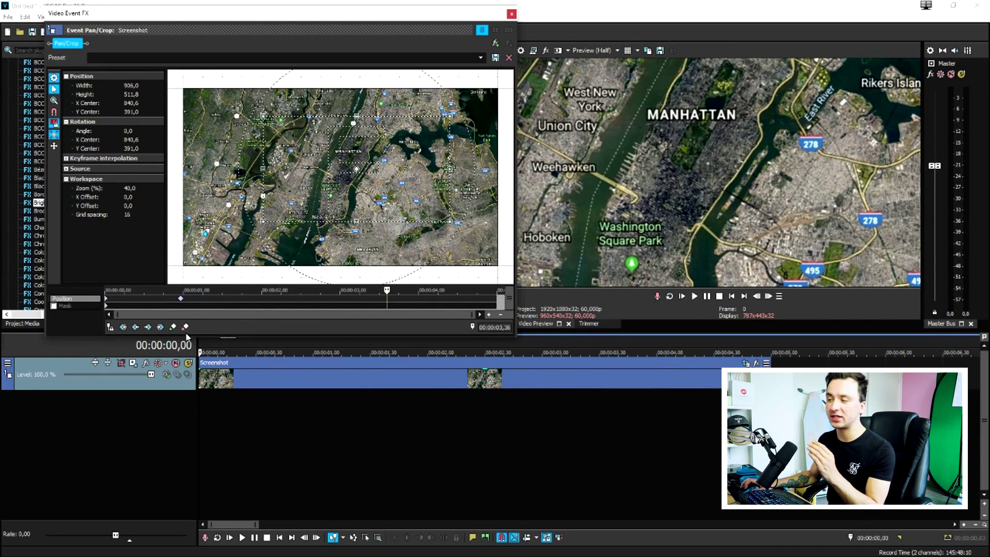
# - At 00:00:04,11, pan the crop frame left and up toward Union City with smooth easing
pyautogui.click(432, 296)
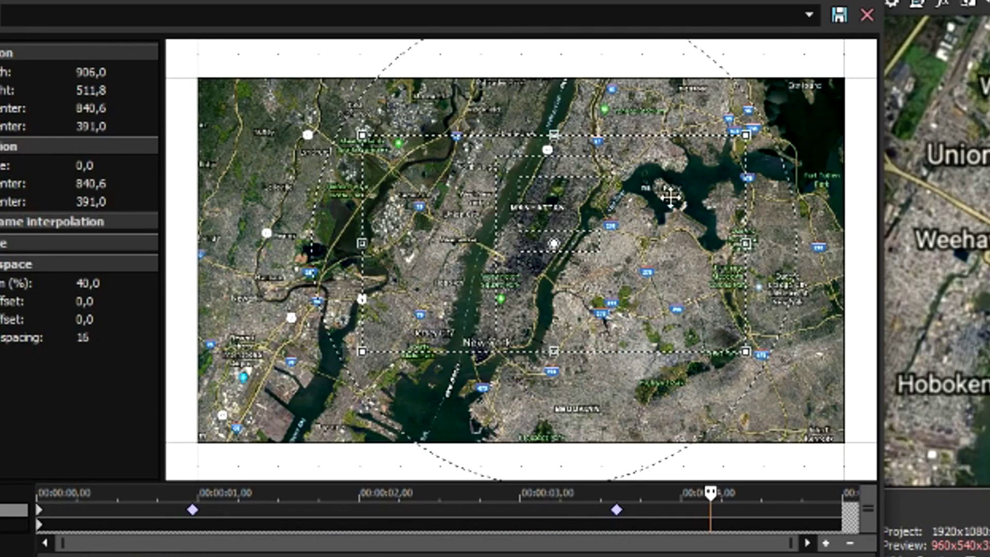
pyautogui.moveTo(409, 144); pyautogui.dragTo(370, 133)
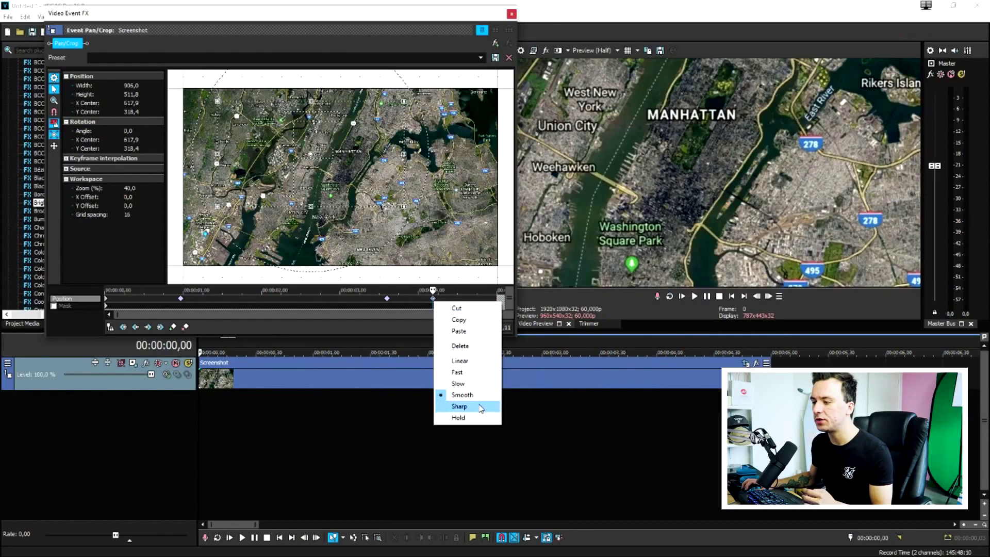
pyautogui.click(464, 405)
# - Check the 03,36 keyframe's options, then shrink the crop frame at 05,00 for a closer zoom
pyautogui.rightClick(475, 146)
pyautogui.press('Escape')
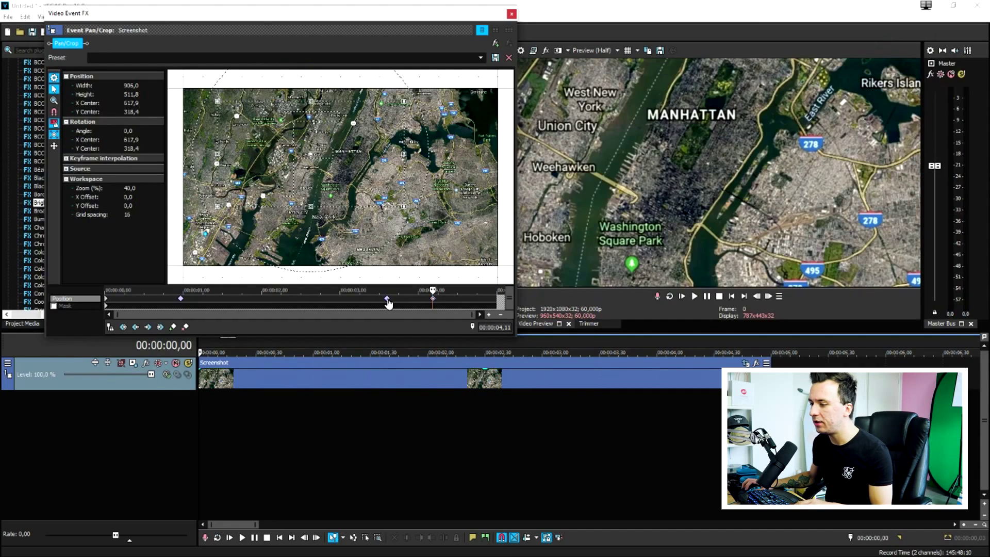
pyautogui.rightClick(474, 146)
pyautogui.press('Escape')
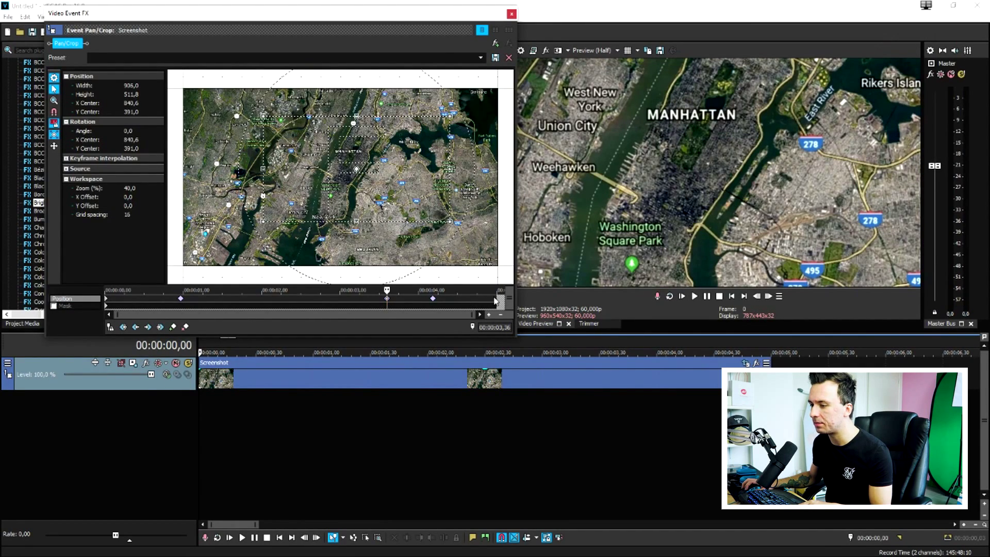
pyautogui.click(496, 299)
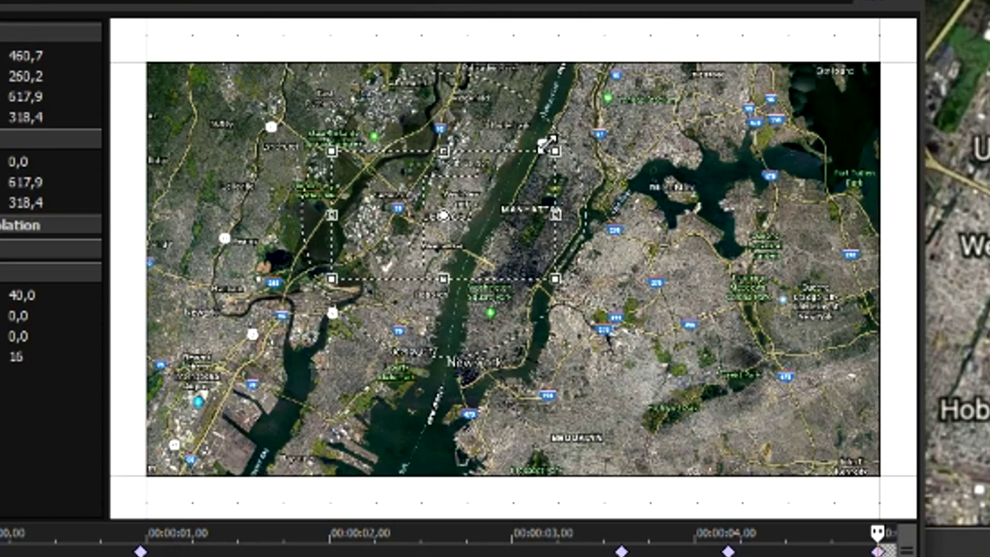
pyautogui.moveTo(553, 214); pyautogui.dragTo(531, 214)
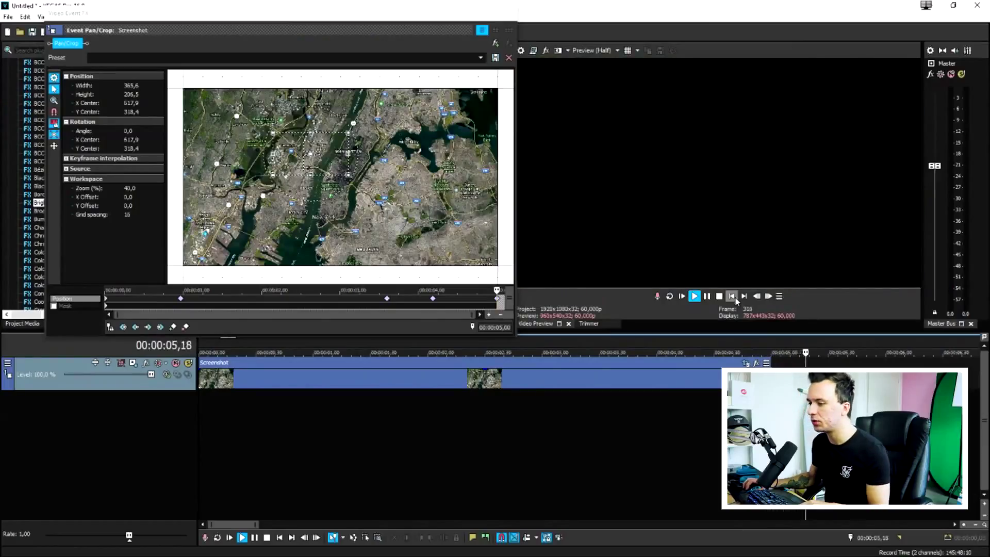
pyautogui.click(735, 298)
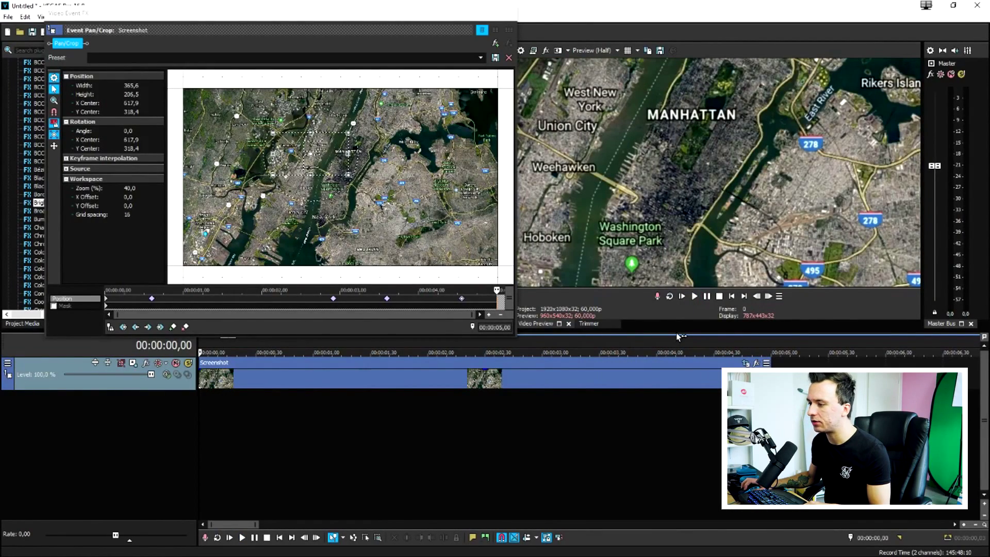
pyautogui.press('space')
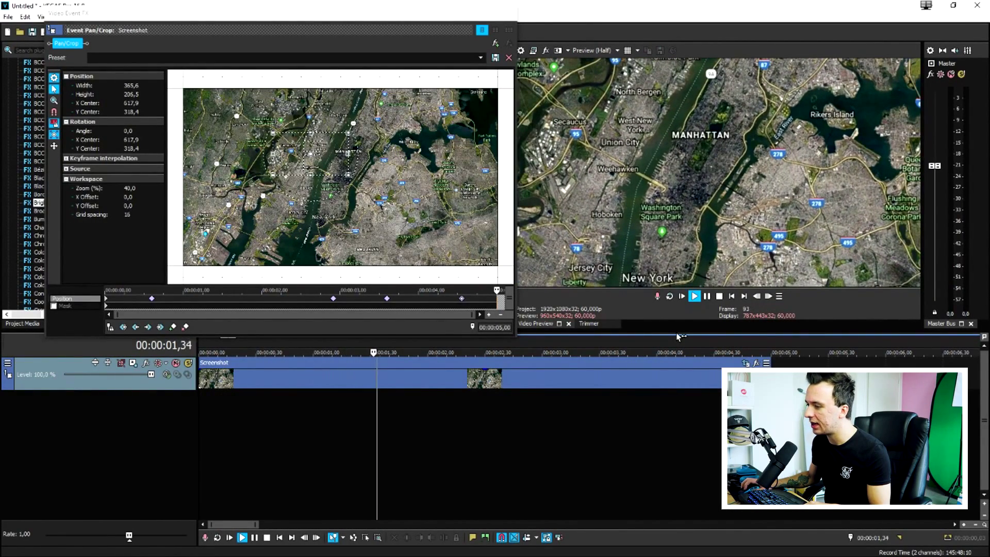
pyautogui.press('space')
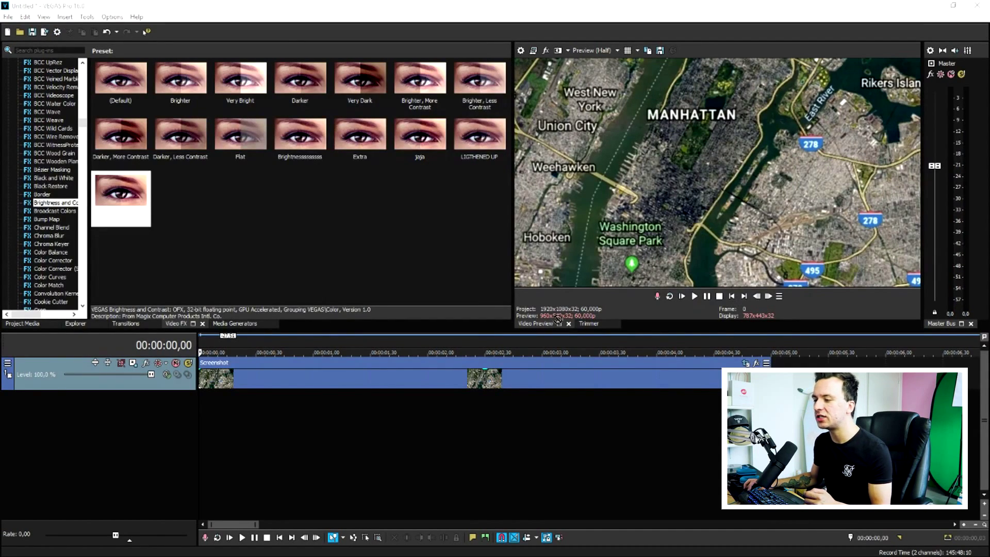
# - Add cloud_PNG4 on a new track above the map and open its Track Motion window
pyautogui.moveTo(557, 318); pyautogui.dragTo(256, 386)
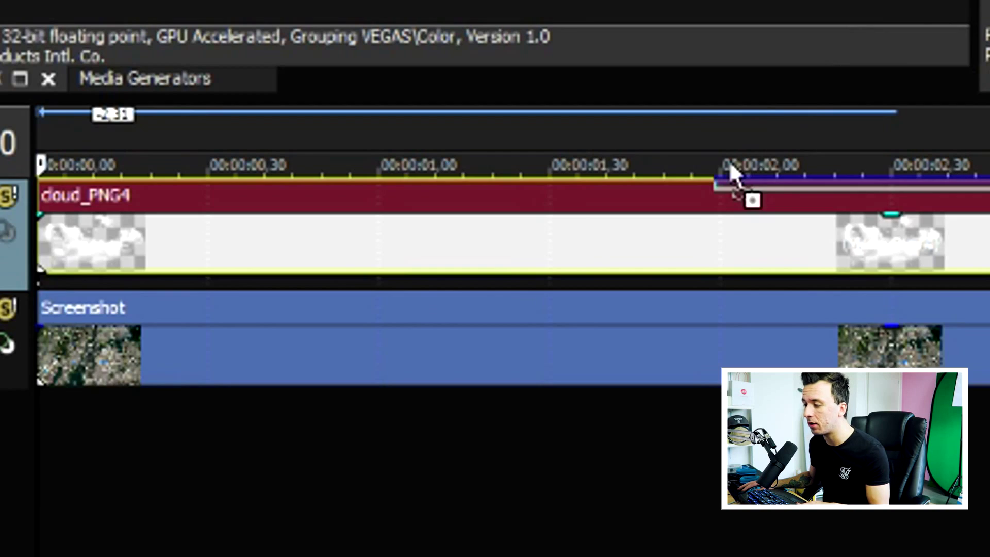
pyautogui.moveTo(729, 172)
pyautogui.mouseDown()
pyautogui.moveTo(899, 222)
pyautogui.moveTo(77, 263)
pyautogui.mouseUp()
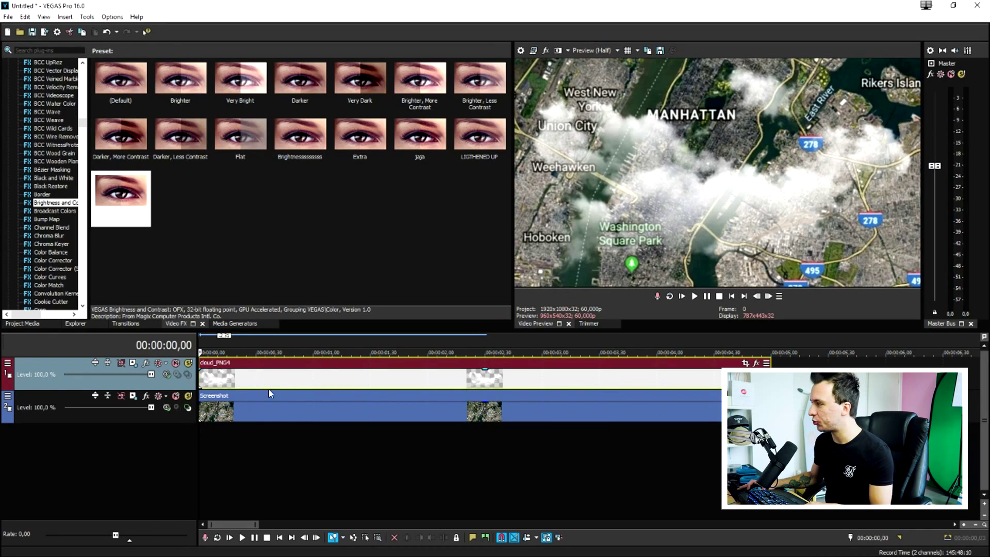
pyautogui.click(133, 363)
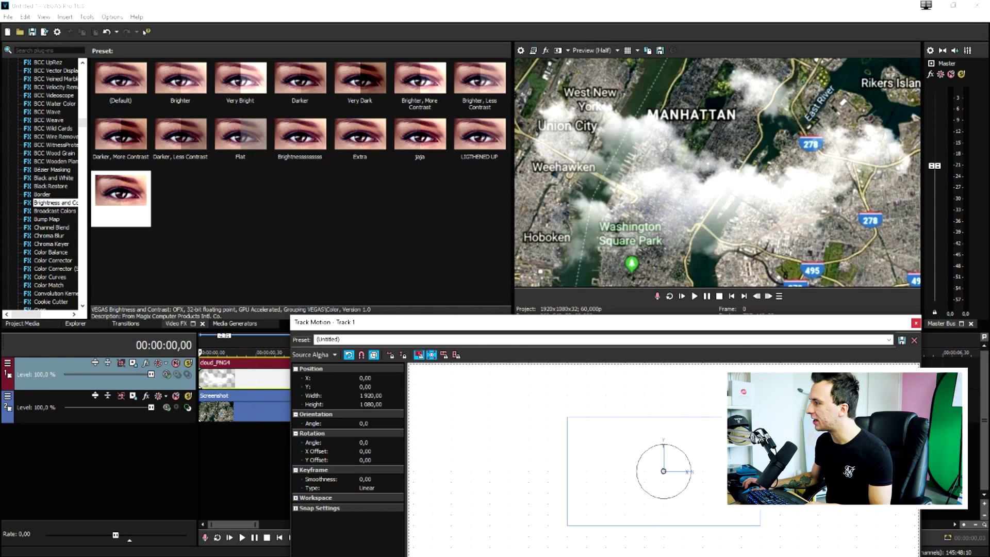
# - Shift the cloud layer left and up in Track Motion, then close it
pyautogui.moveTo(622, 323); pyautogui.dragTo(515, 271)
pyautogui.moveTo(671, 425); pyautogui.dragTo(644, 385)
pyautogui.click(915, 323)
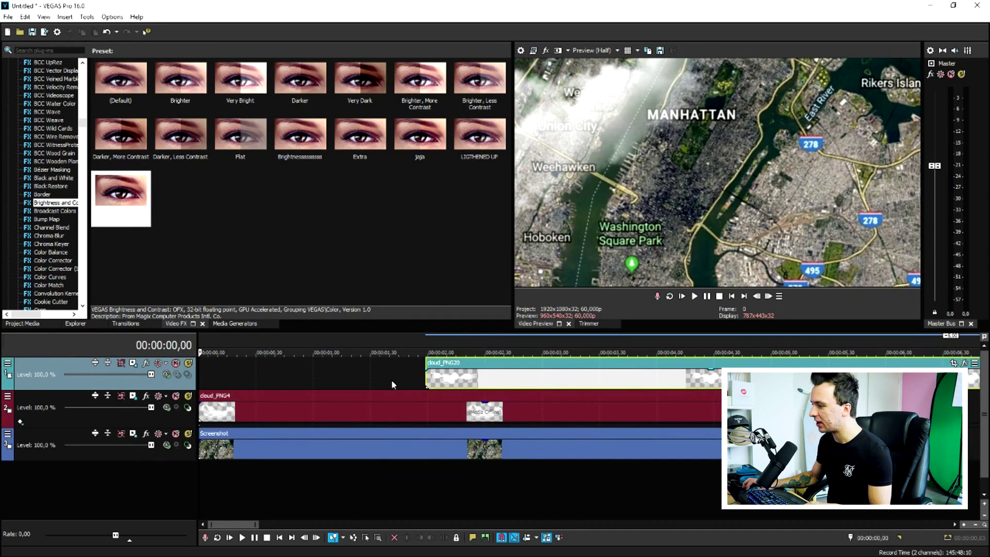
# - Move cloud_PNG20 to the timeline start and rotate track 1's frame to about 113°
pyautogui.moveTo(451, 381); pyautogui.dragTo(146, 383)
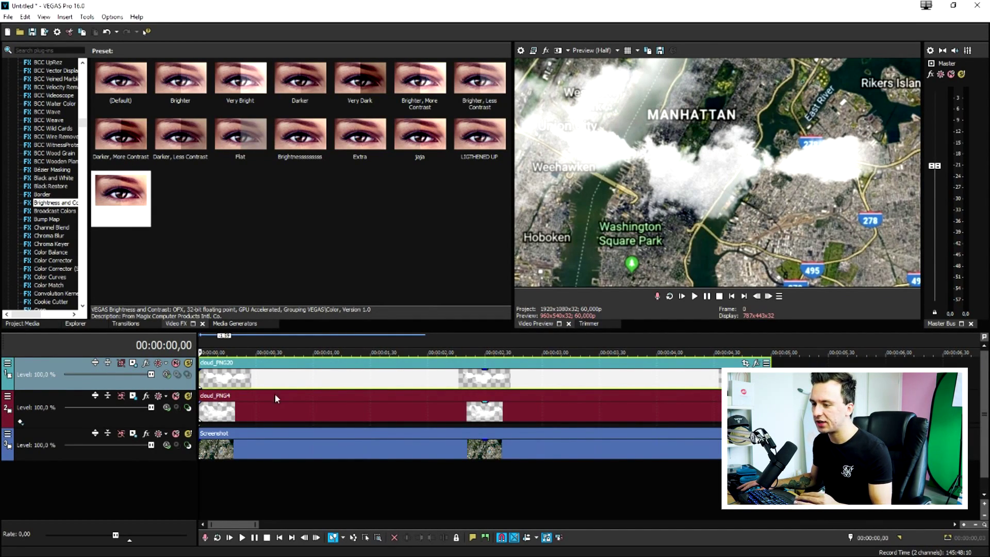
pyautogui.click(132, 364)
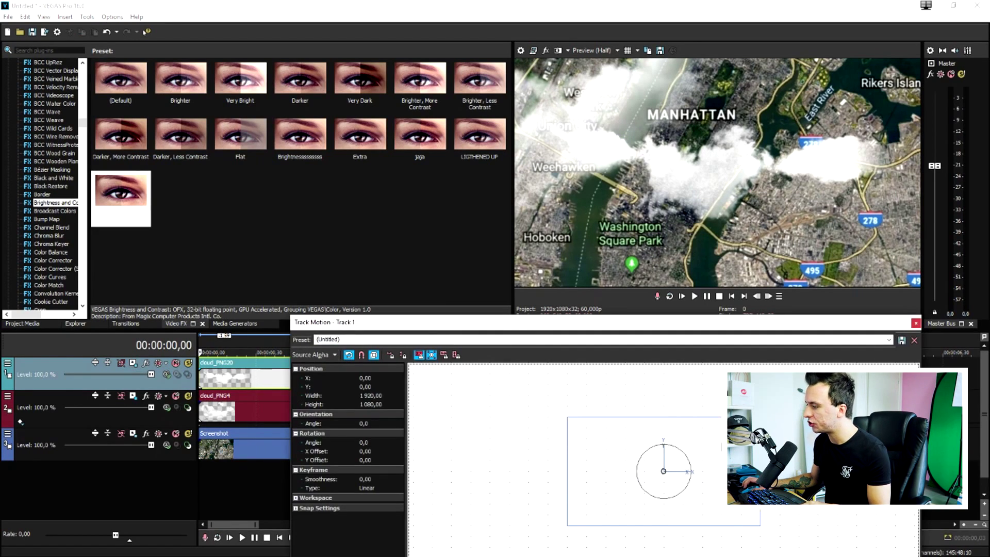
pyautogui.moveTo(682, 450); pyautogui.dragTo(936, 316)
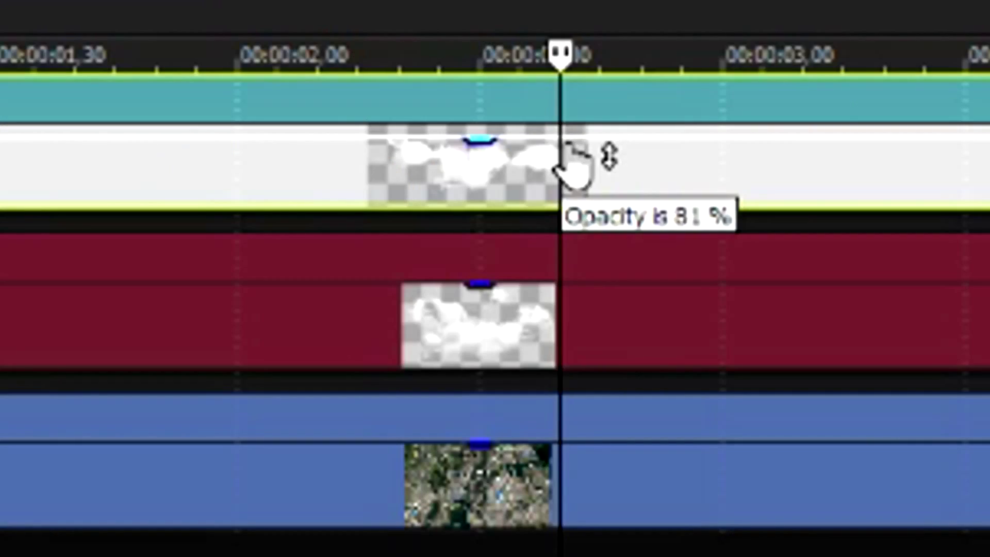
# - Lower cloud_PNG20's opacity to about 78% and cloud_PNG4's to about 92%
pyautogui.moveTo(562, 380); pyautogui.dragTo(564, 379)
pyautogui.moveTo(577, 159); pyautogui.dragTo(578, 161)
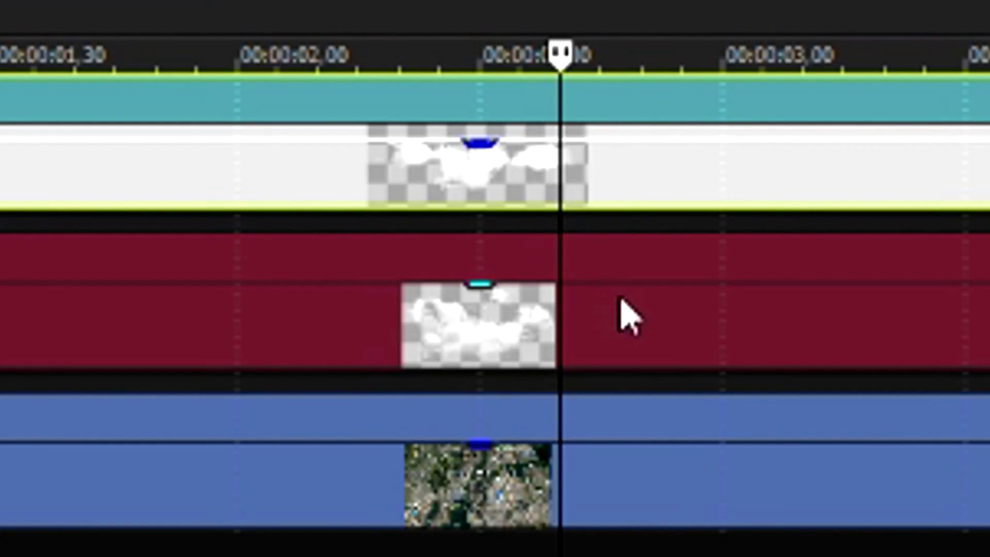
pyautogui.moveTo(639, 292)
pyautogui.mouseDown()
pyautogui.moveTo(636, 307)
pyautogui.moveTo(656, 289)
pyautogui.moveTo(645, 296)
pyautogui.mouseUp()
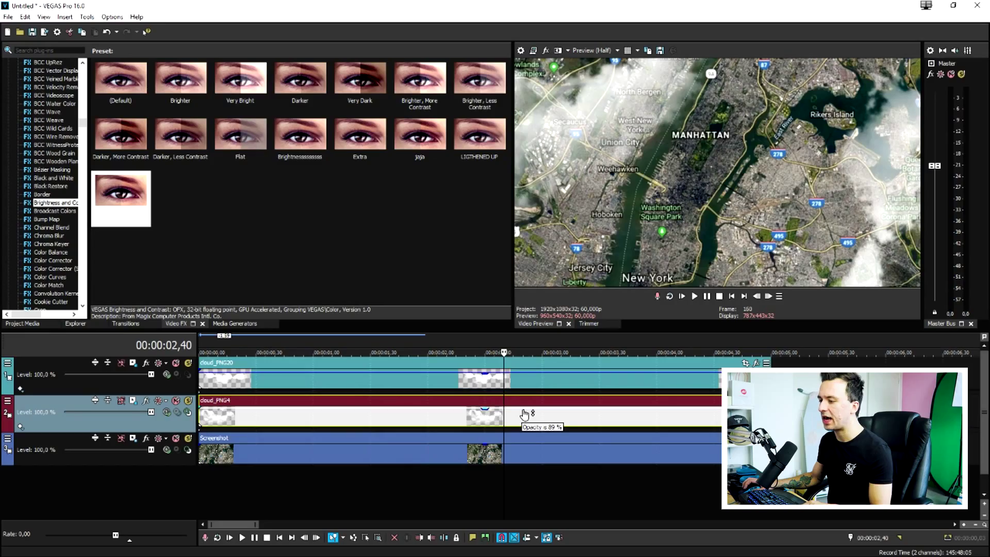
pyautogui.moveTo(524, 414); pyautogui.dragTo(521, 413)
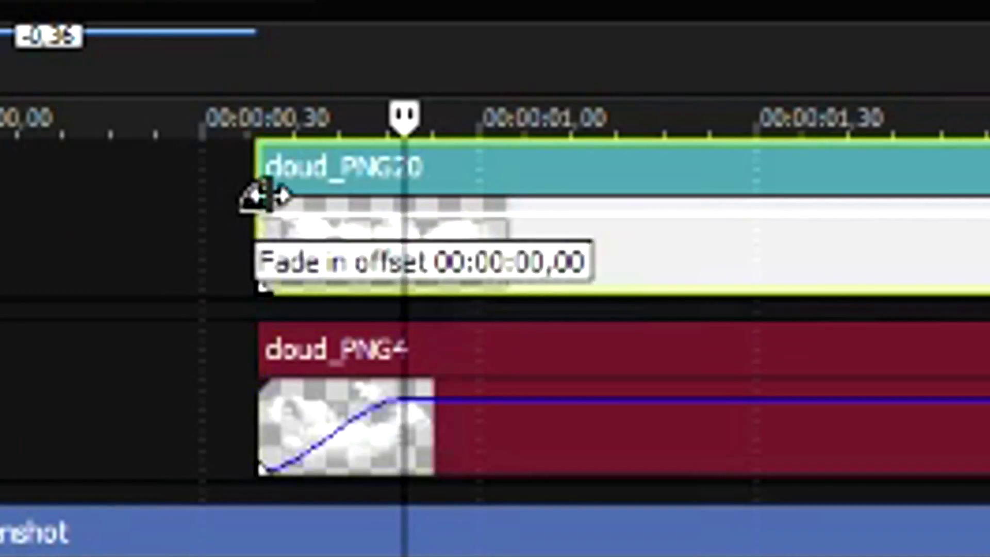
# - Fade cloud_PNG20 in over 18 frames and shorten cloud_PNG4's end, previewing from 4 seconds
pyautogui.moveTo(265, 367); pyautogui.dragTo(310, 381)
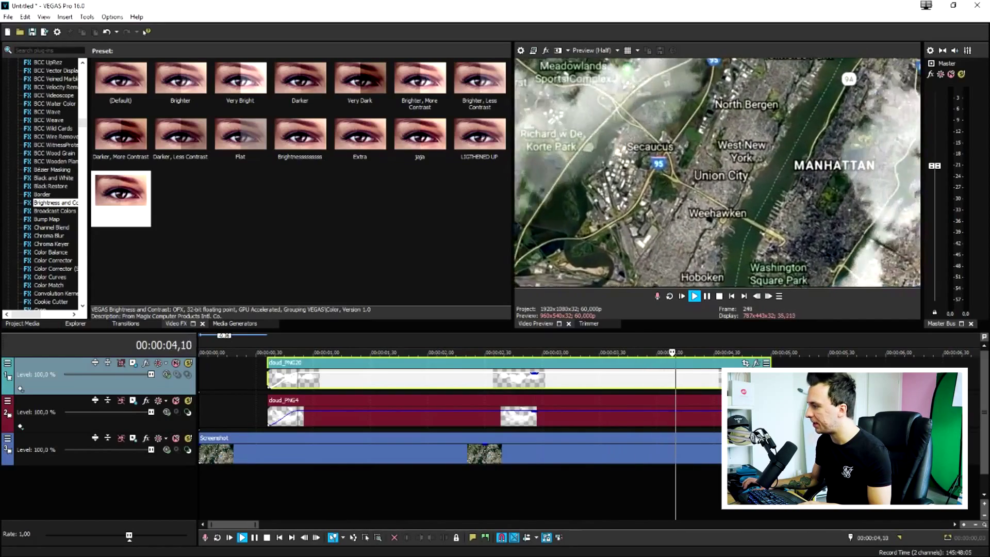
pyautogui.press('space')
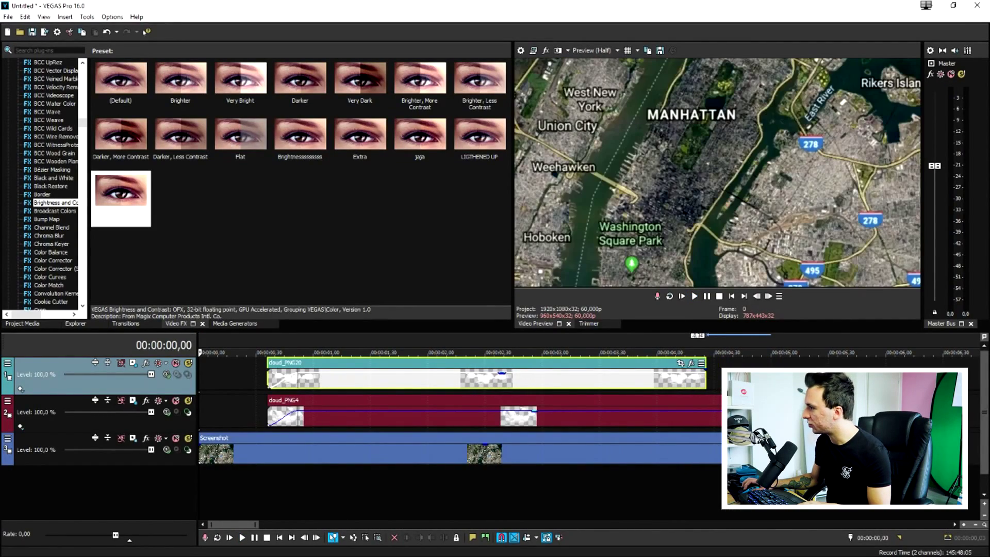
pyautogui.moveTo(727, 415); pyautogui.dragTo(712, 415)
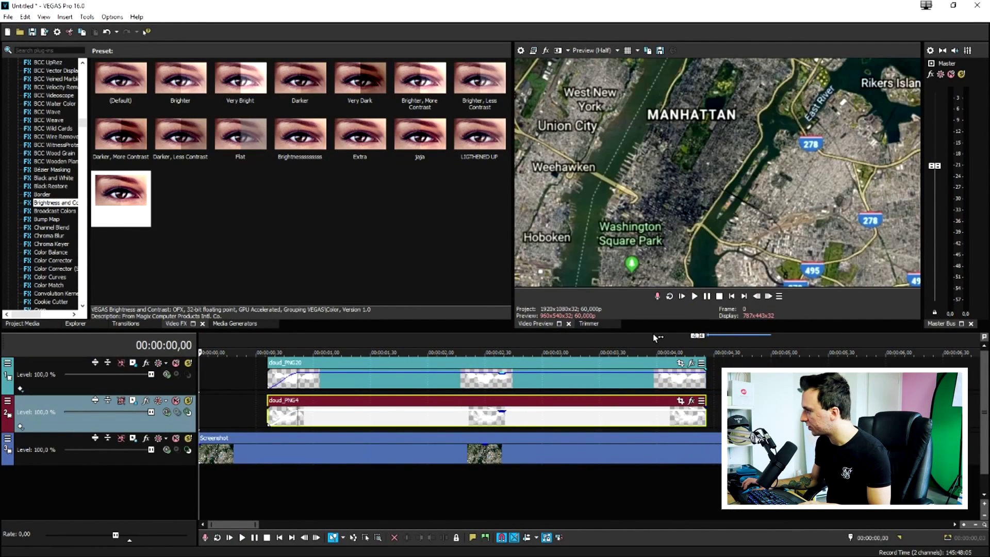
pyautogui.click(653, 338)
pyautogui.press('space')
pyautogui.press('space')
# - Add a fade-out to cloud_PNG20 and trim both cloud ends to line up, then preview
pyautogui.moveTo(646, 367); pyautogui.dragTo(598, 384)
pyautogui.click(599, 384)
pyautogui.click(640, 408)
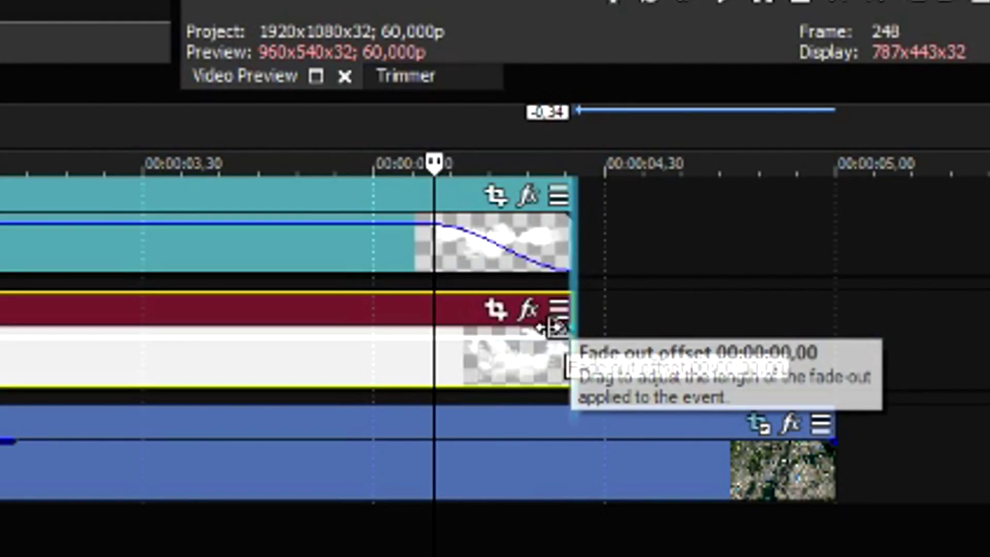
pyautogui.press('space')
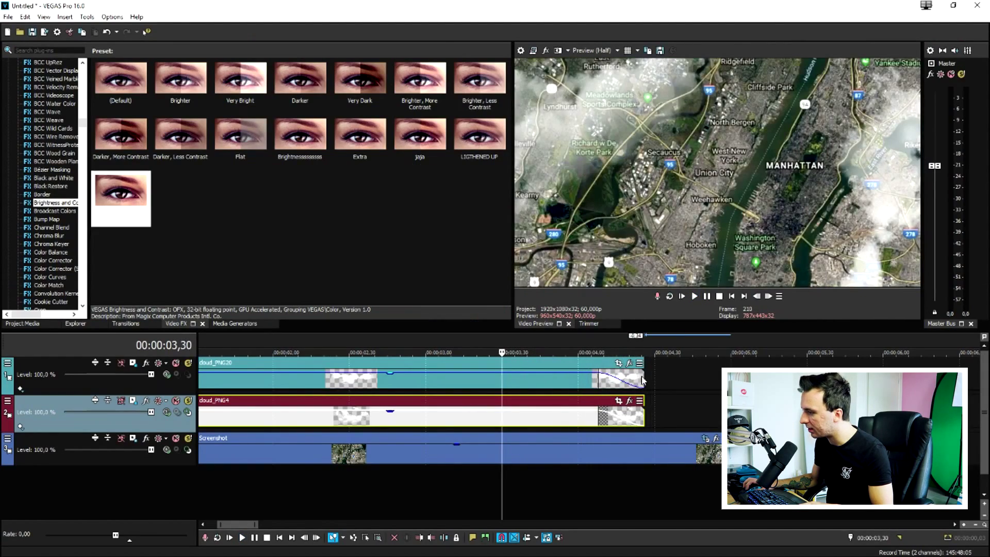
pyautogui.moveTo(643, 380); pyautogui.dragTo(570, 380)
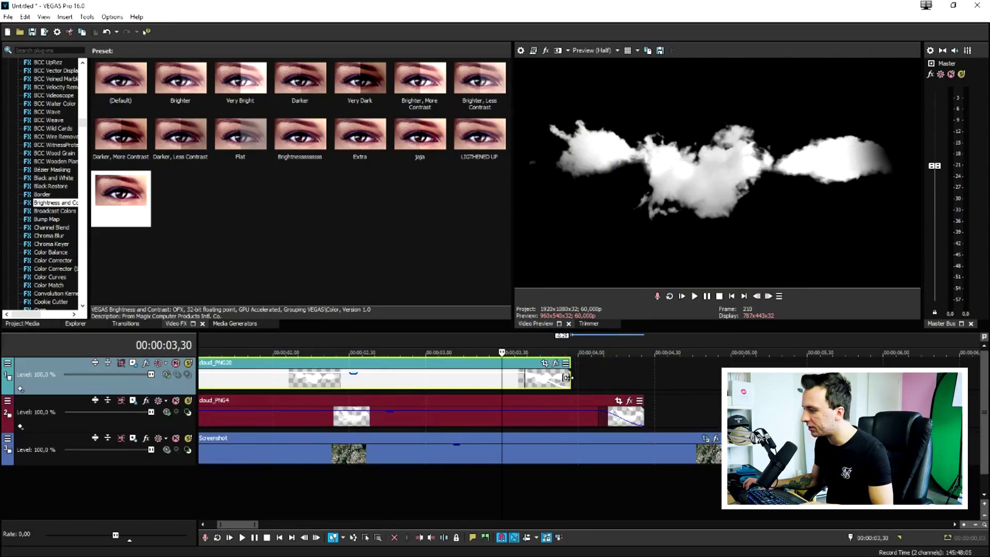
pyautogui.moveTo(644, 417); pyautogui.dragTo(569, 414)
pyautogui.press('space')
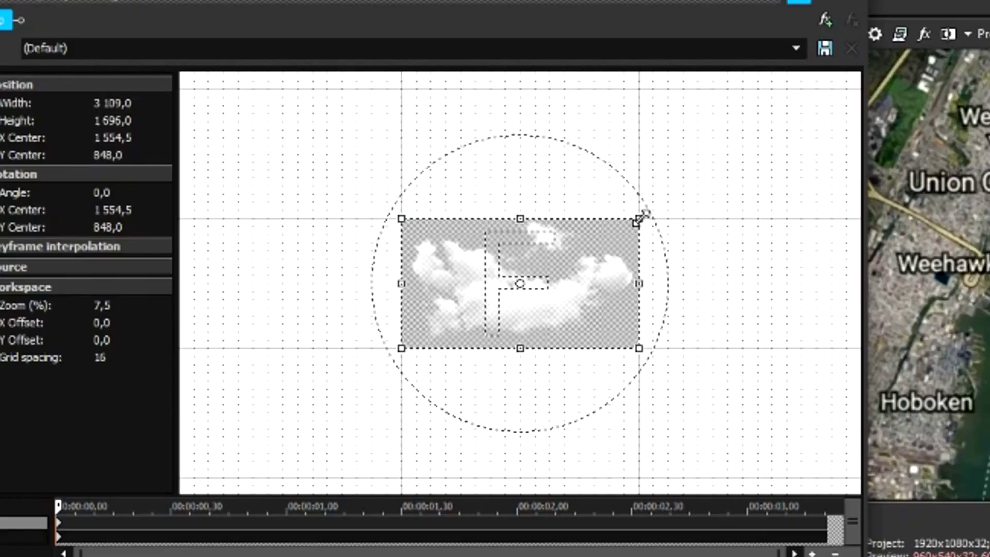
pyautogui.moveTo(638, 214); pyautogui.dragTo(536, 273)
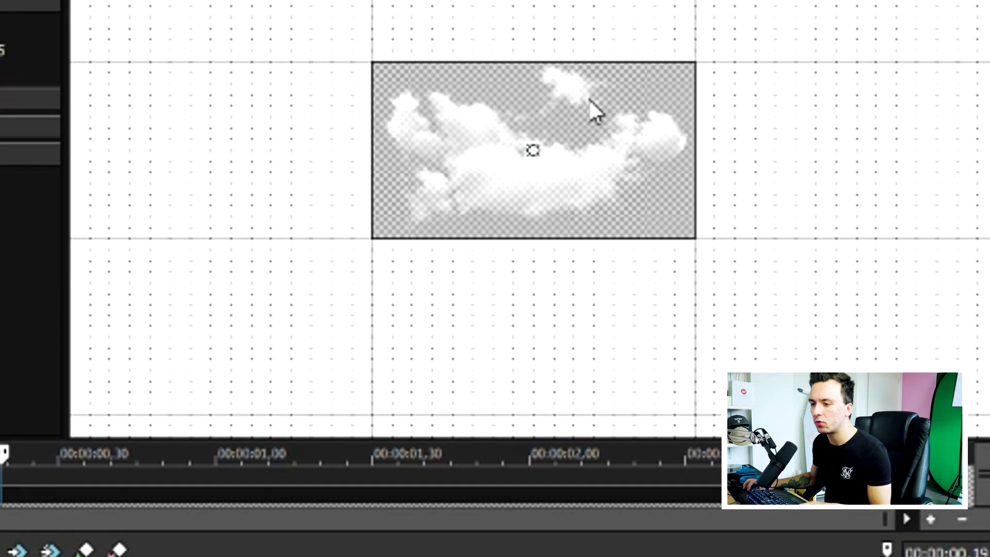
pyautogui.rightClick(590, 101)
pyautogui.click(606, 121)
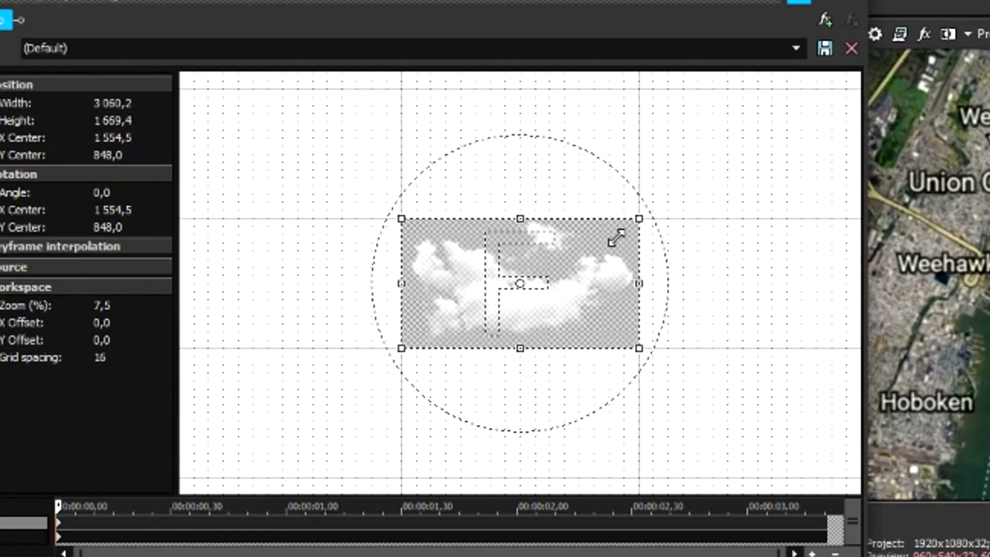
pyautogui.moveTo(638, 227); pyautogui.dragTo(540, 269)
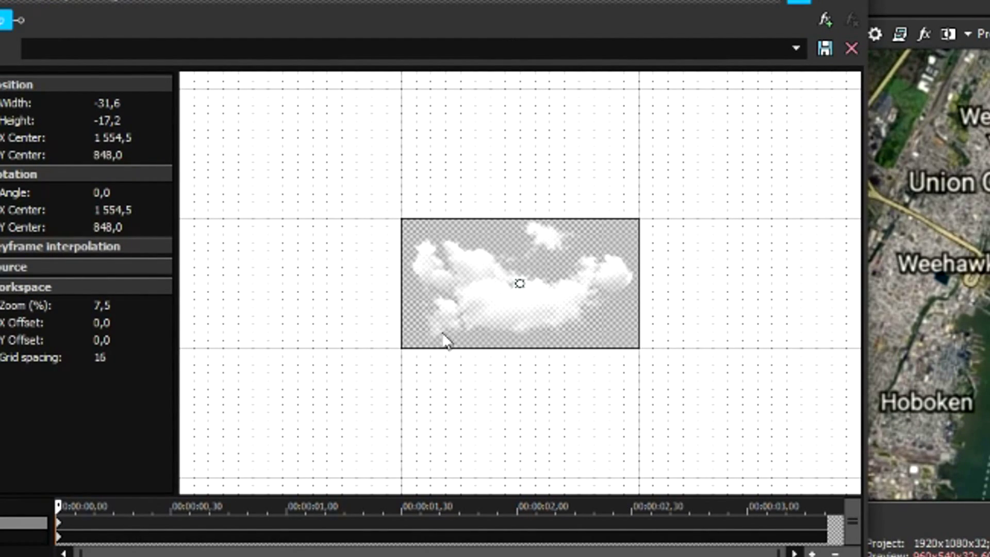
pyautogui.rightClick(567, 253)
pyautogui.click(578, 259)
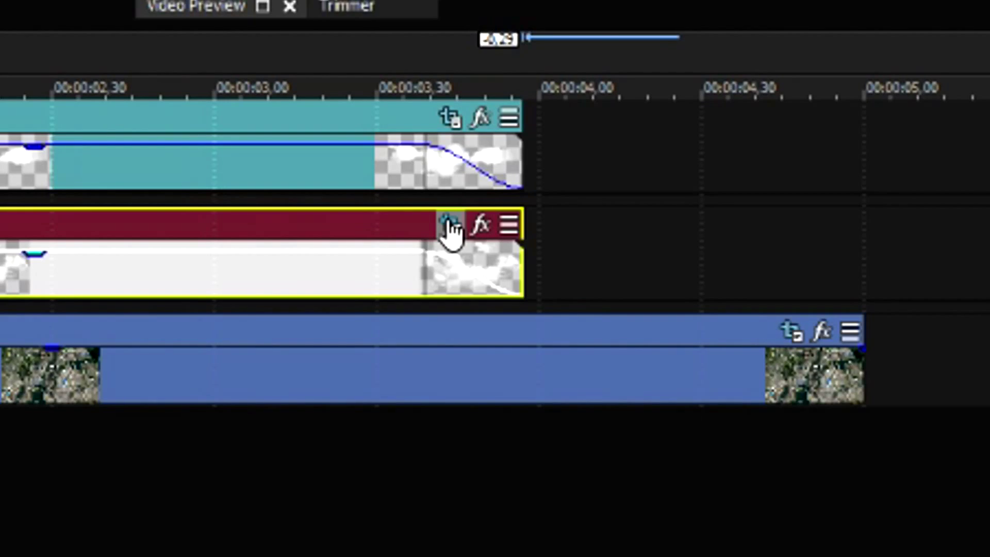
# - Nudge cloud_PNG4's Pan/Crop frame at 00:00:00,40 and delete the extra keyframe at 00:00:01,21
pyautogui.click(450, 225)
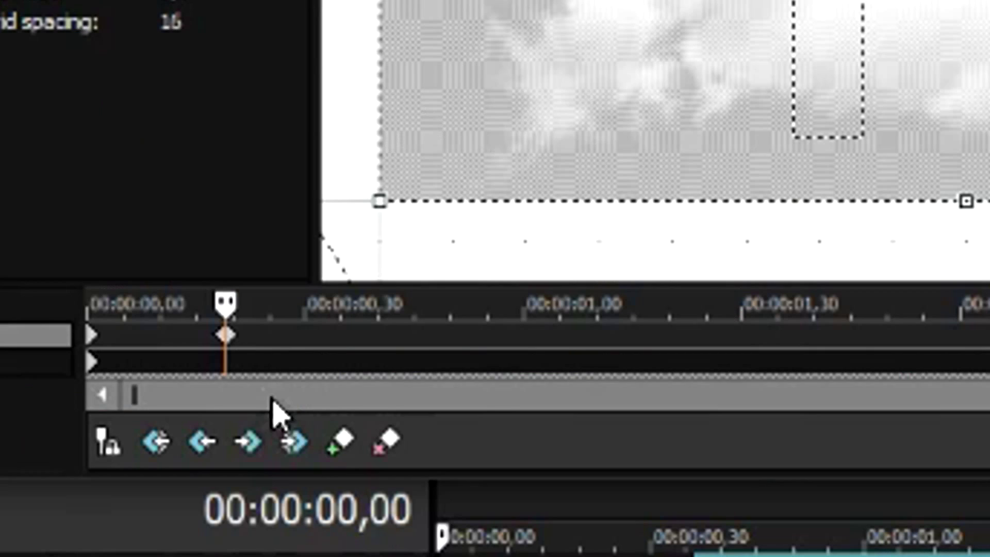
pyautogui.click(383, 343)
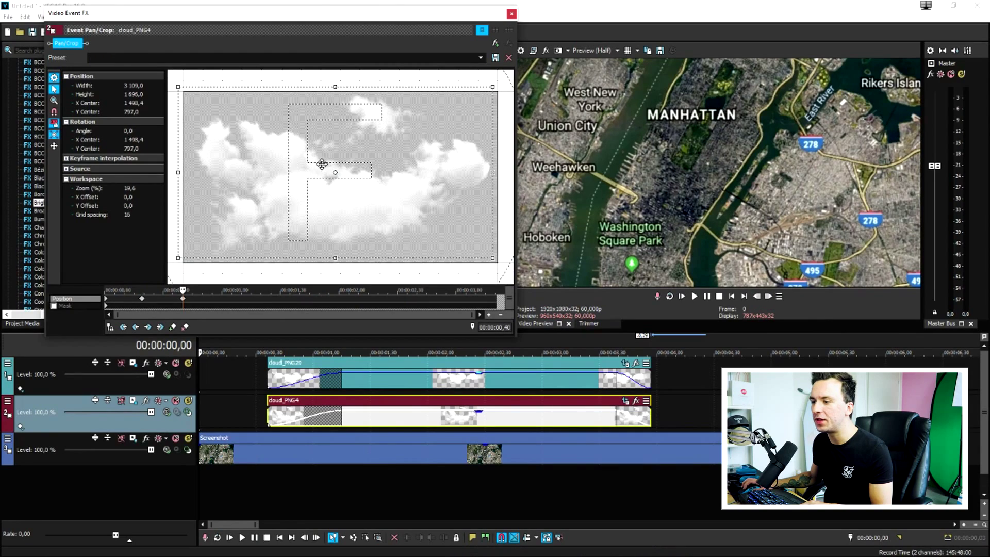
pyautogui.moveTo(322, 164); pyautogui.dragTo(320, 163)
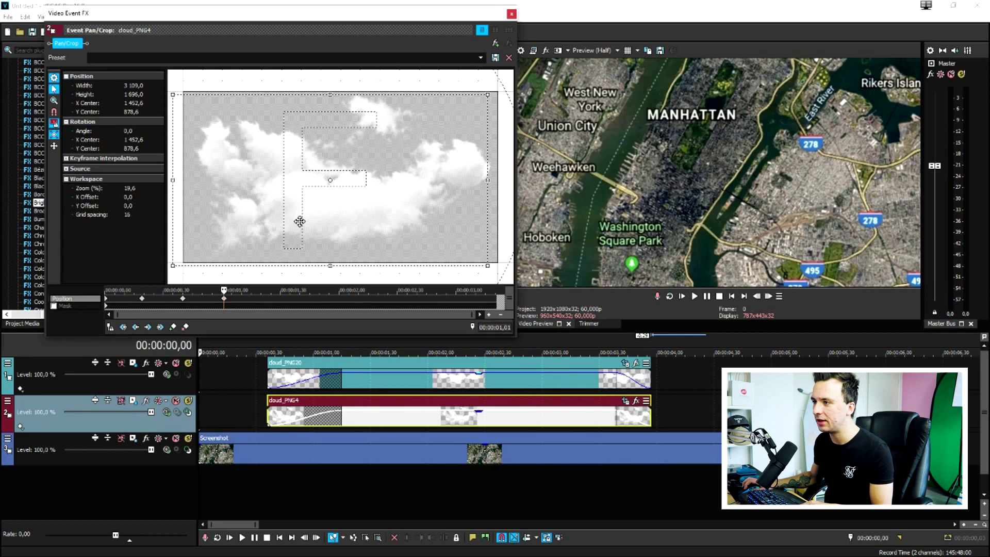
pyautogui.click(262, 299)
pyautogui.moveTo(315, 195); pyautogui.dragTo(327, 185)
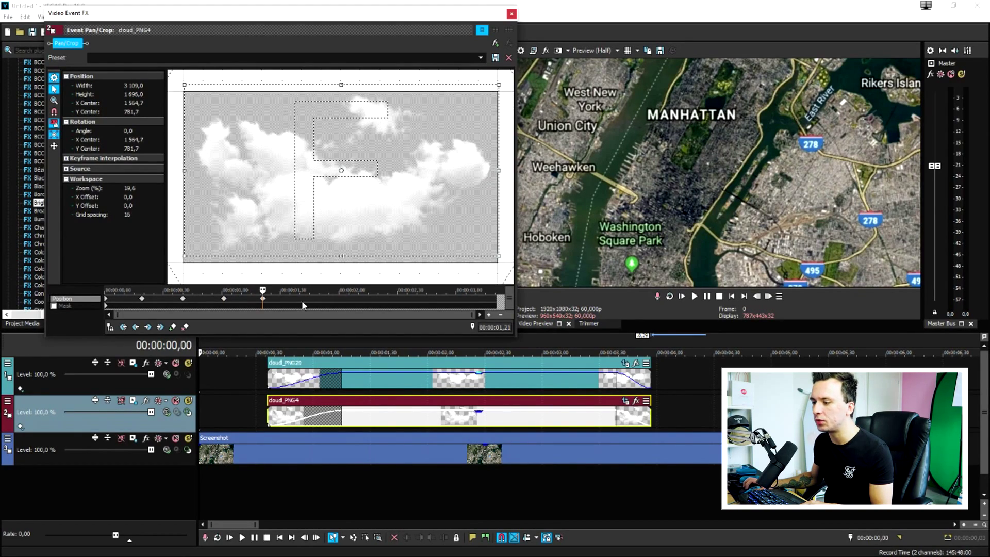
pyautogui.rightClick(263, 302)
pyautogui.click(288, 346)
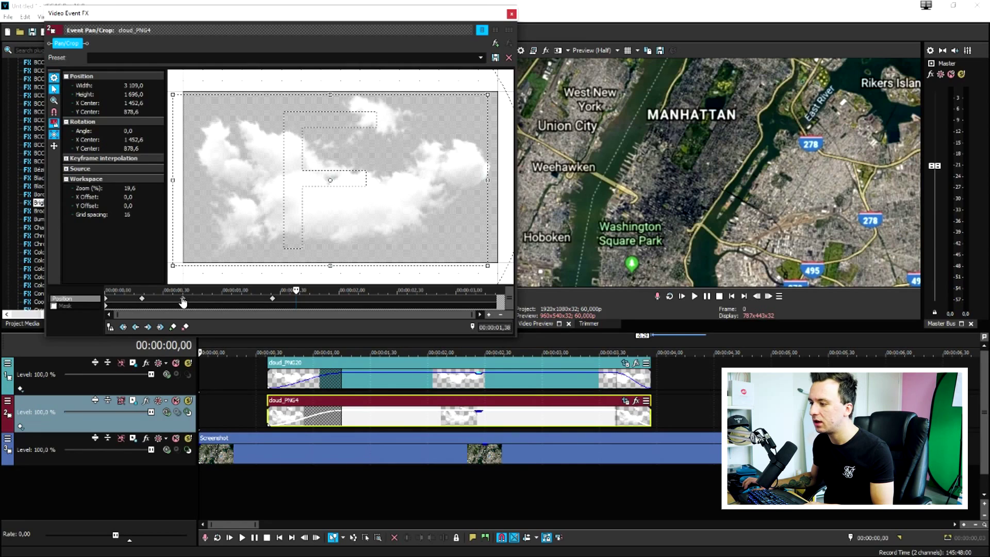
# - Retime cloud_PNG20's keyframes from 2.3 s to 2.7 s and 1.45 s to 1.7 s, then adjust its frame
pyautogui.click(625, 362)
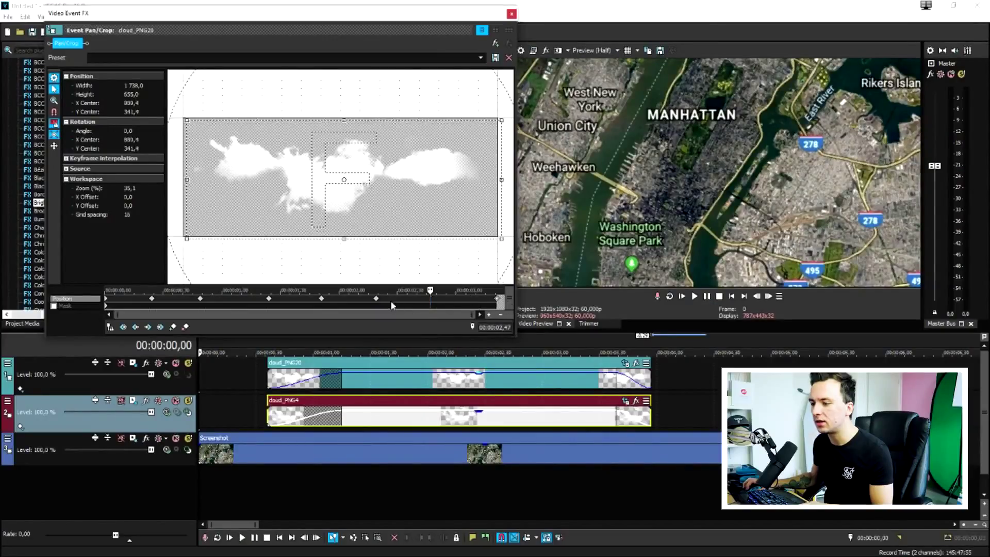
pyautogui.moveTo(375, 298); pyautogui.dragTo(423, 298)
pyautogui.moveTo(573, 254); pyautogui.dragTo(613, 254)
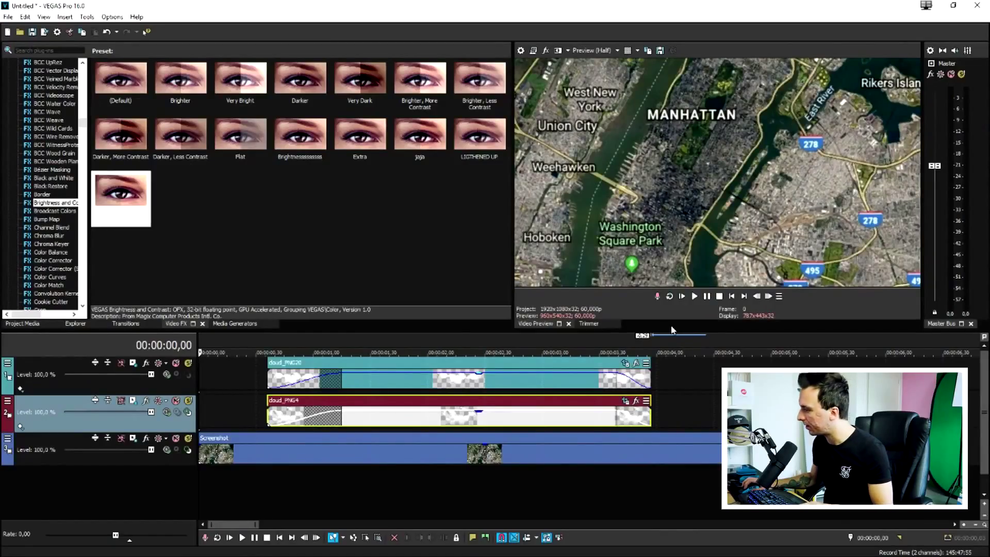
pyautogui.press('space')
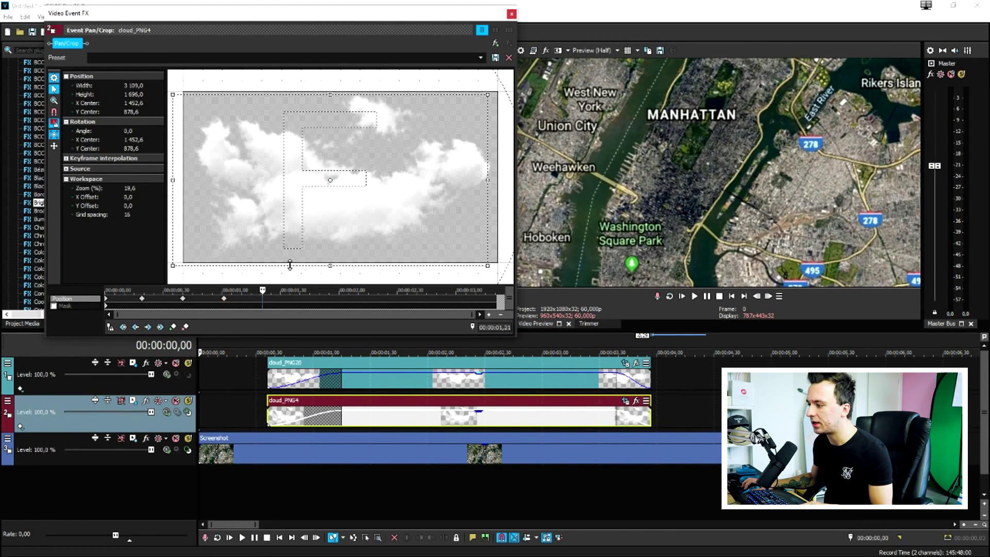
pyautogui.moveTo(316, 195); pyautogui.dragTo(327, 185)
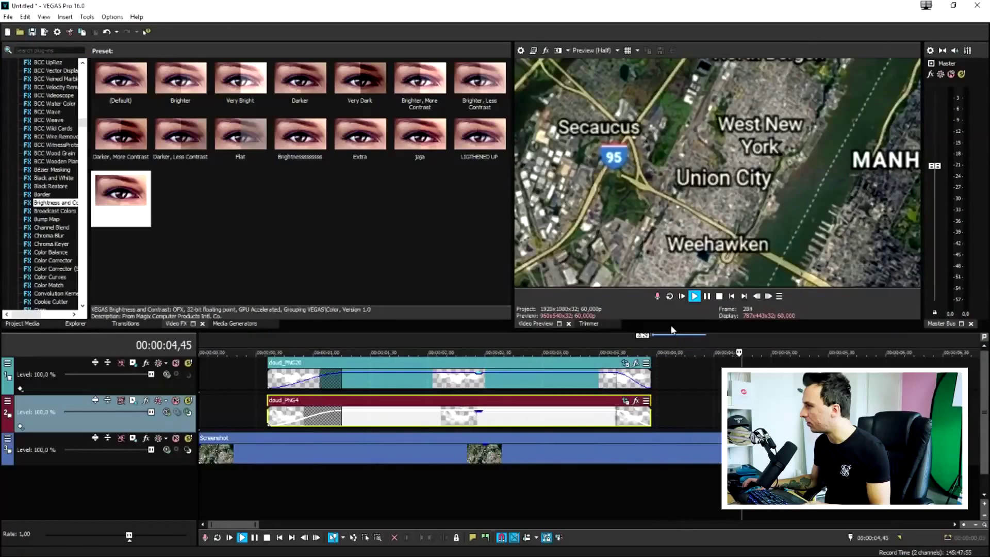
pyautogui.press('space')
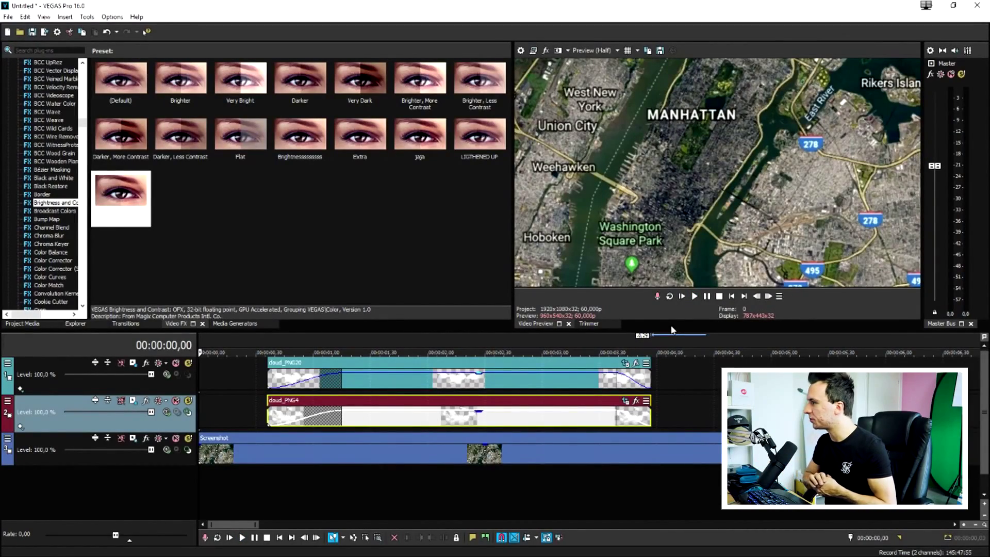